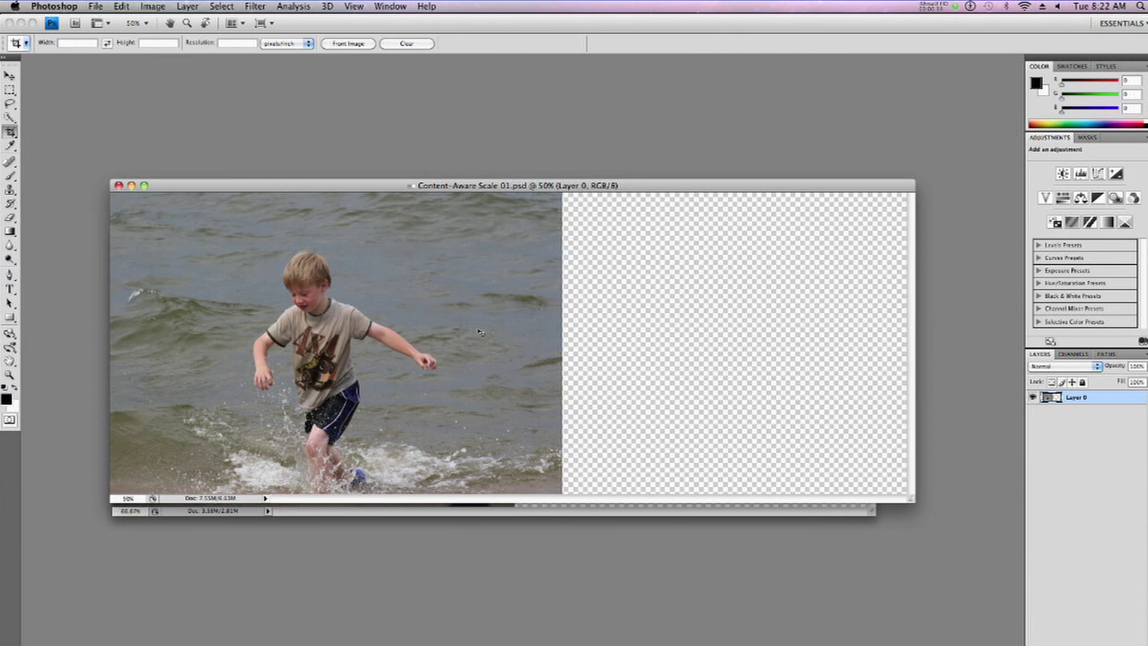
Stretch the beach photo to the canvas edge with Free Transform, then Content-Aware Scale, and close it
key("super+t")
left_click_drag(562, 344, 910, 348)
left_click(122, 6)
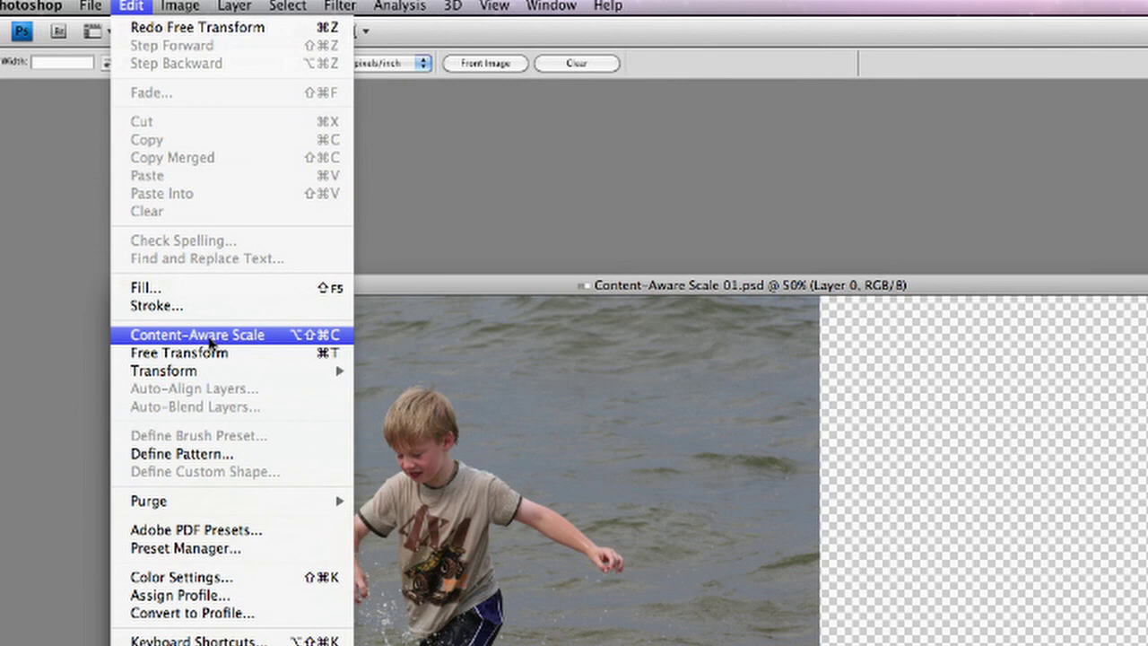
left_click(211, 334)
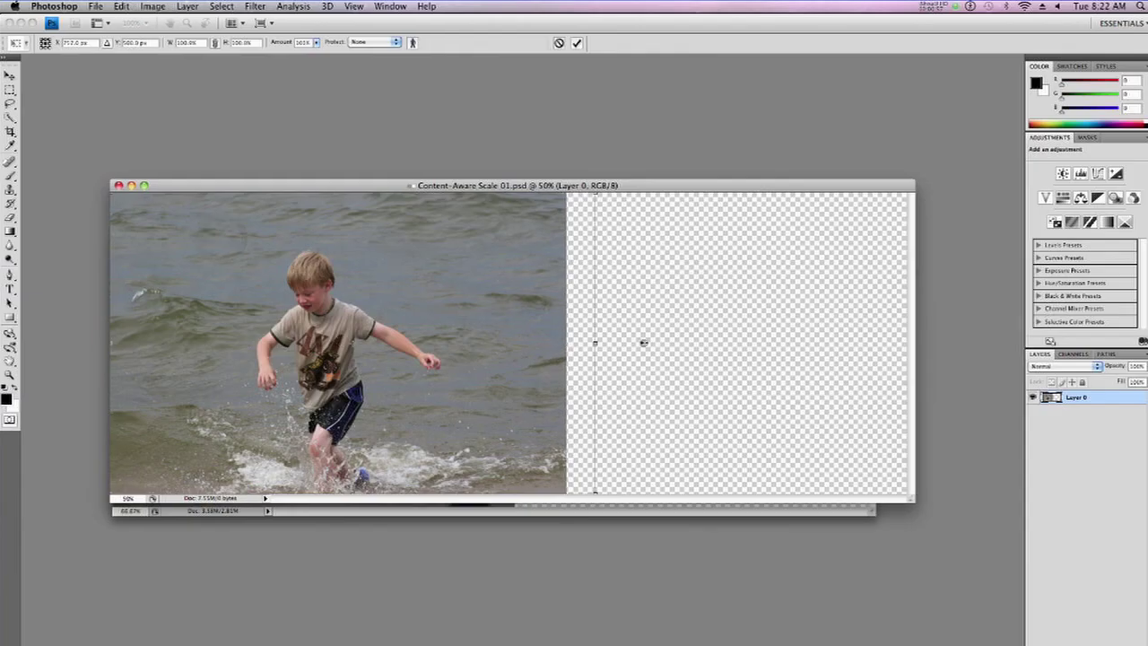
left_click_drag(644, 342, 904, 356)
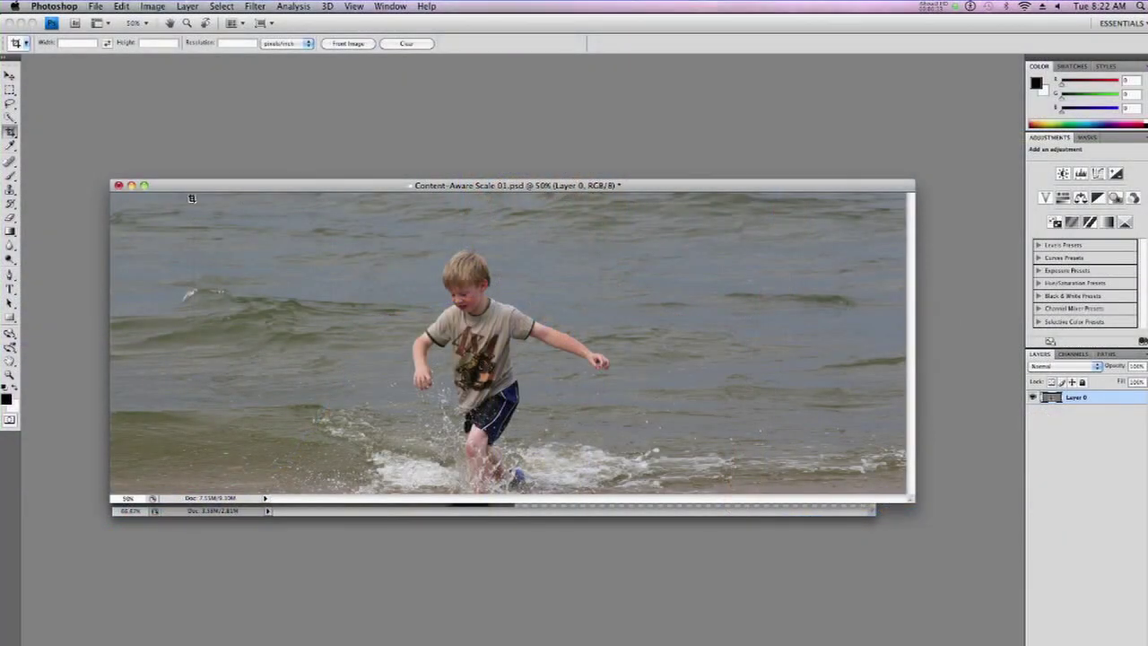
left_click(117, 185)
Close the beach photo unsaved and content-aware stretch the zoo photo to the right canvas edge
key("d")
left_click_drag(499, 230, 530, 170)
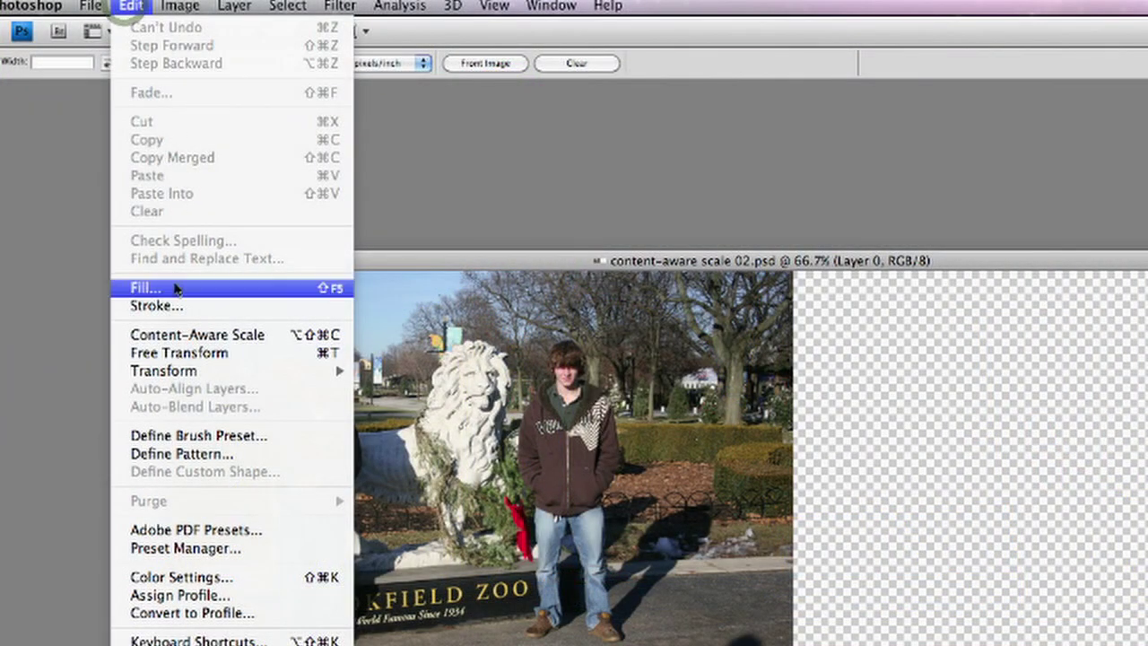
left_click(191, 334)
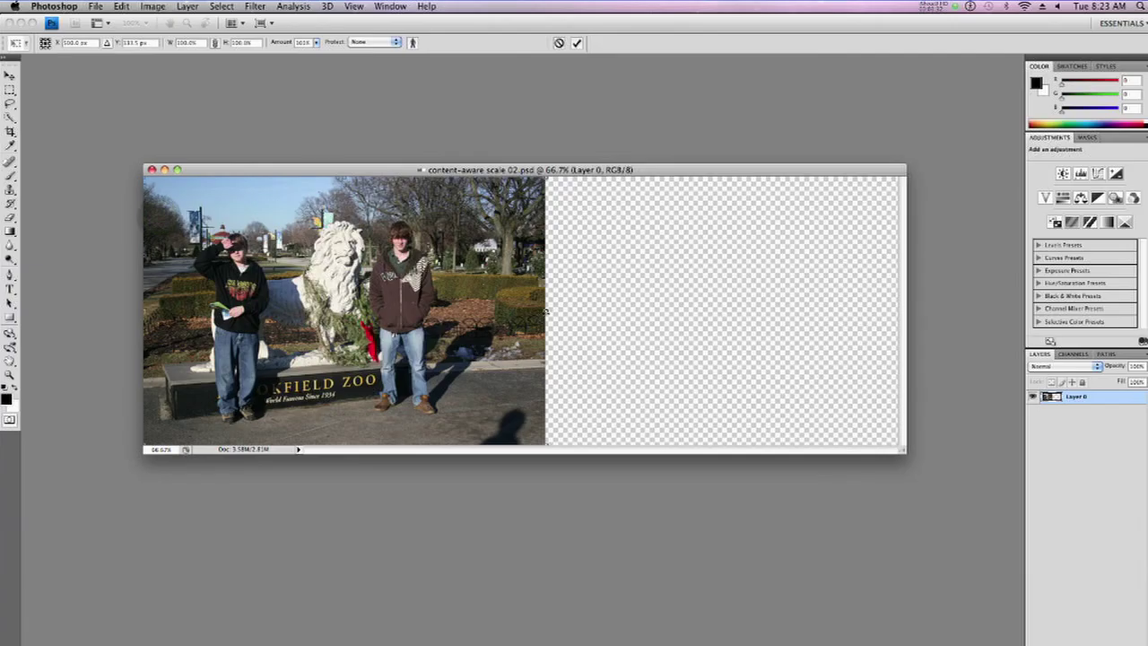
left_click_drag(793, 480, 966, 495)
left_click_drag(663, 320, 888, 329)
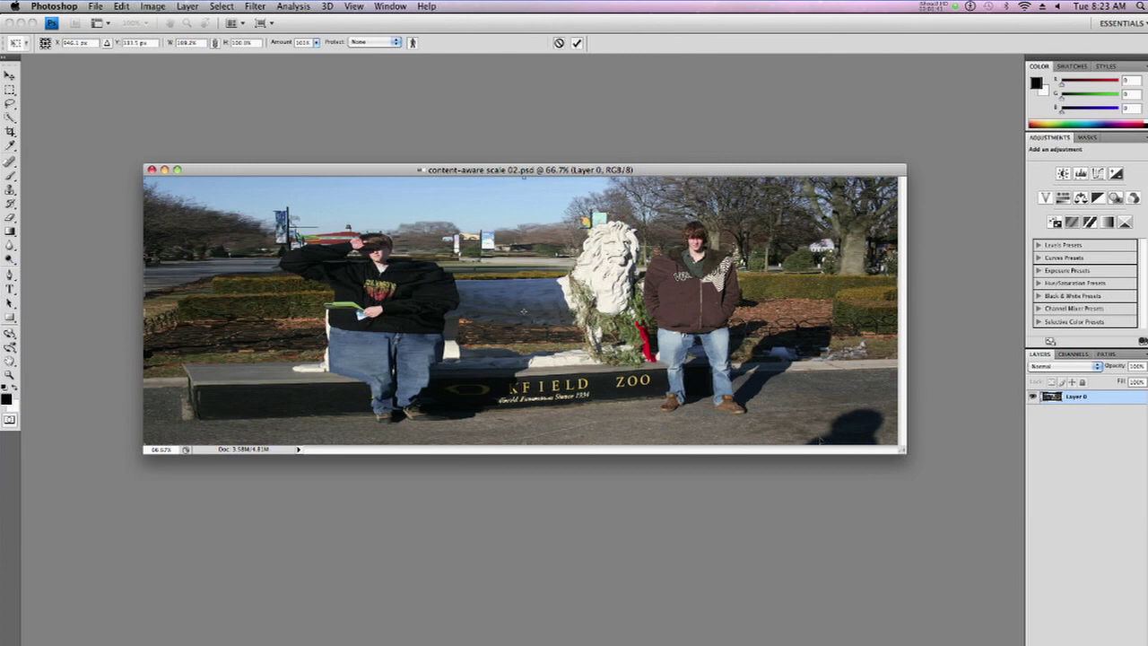
key("Return")
Undo the zoo stretch, add empty Layer 1, and select a smaller Brush
key("c")
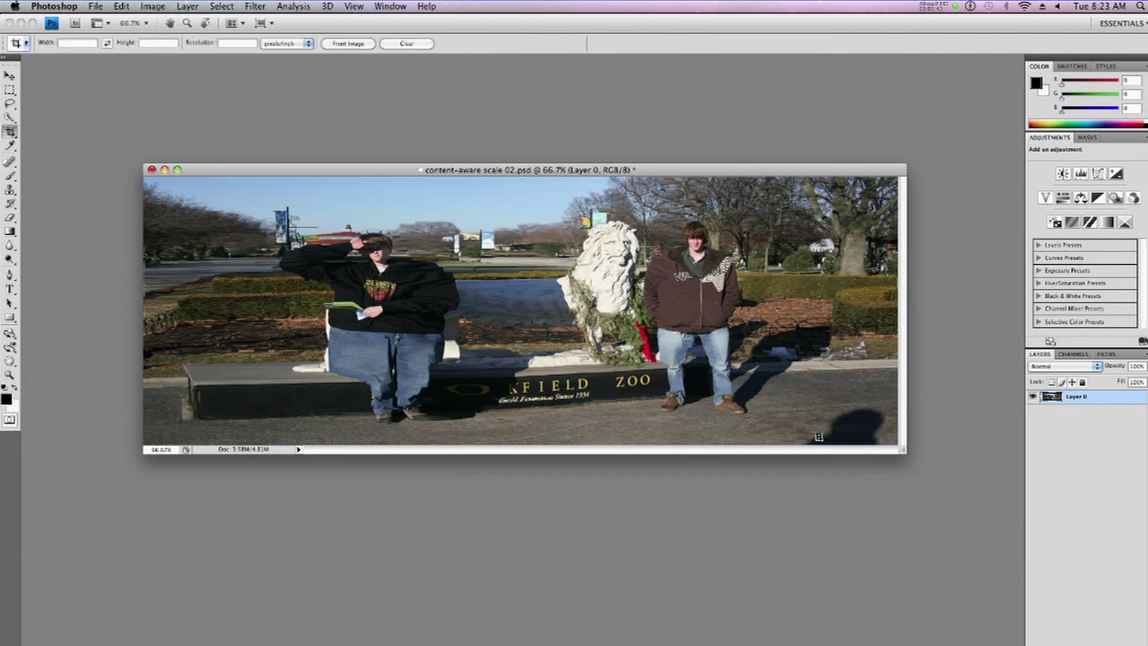
key("super+z")
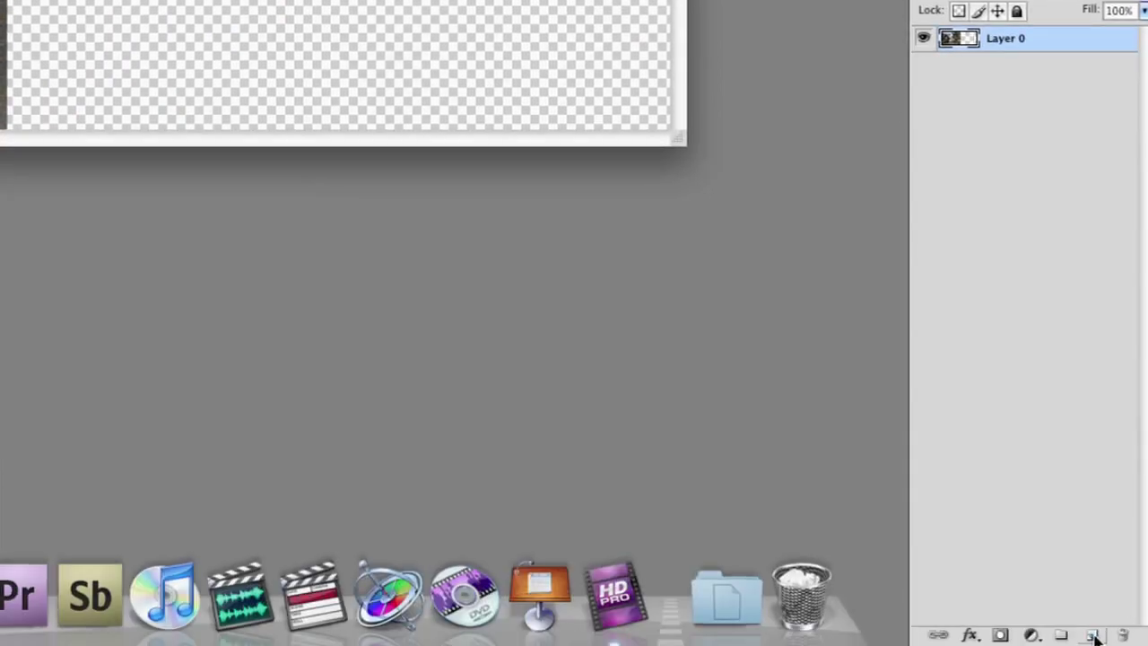
left_click(1092, 634)
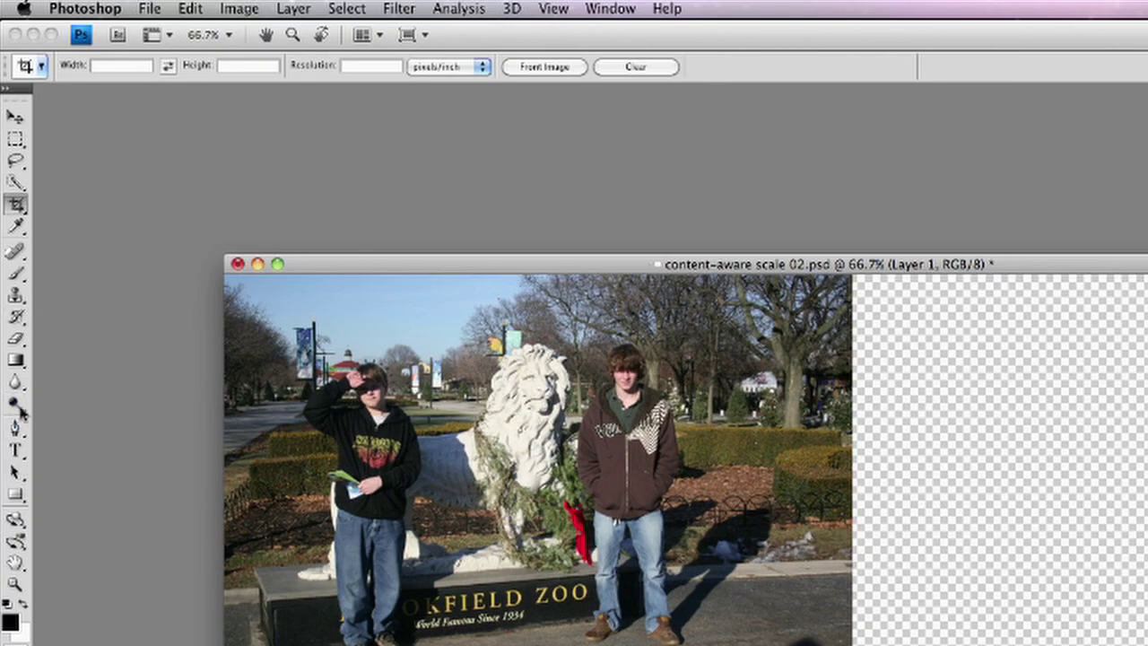
left_click(15, 272)
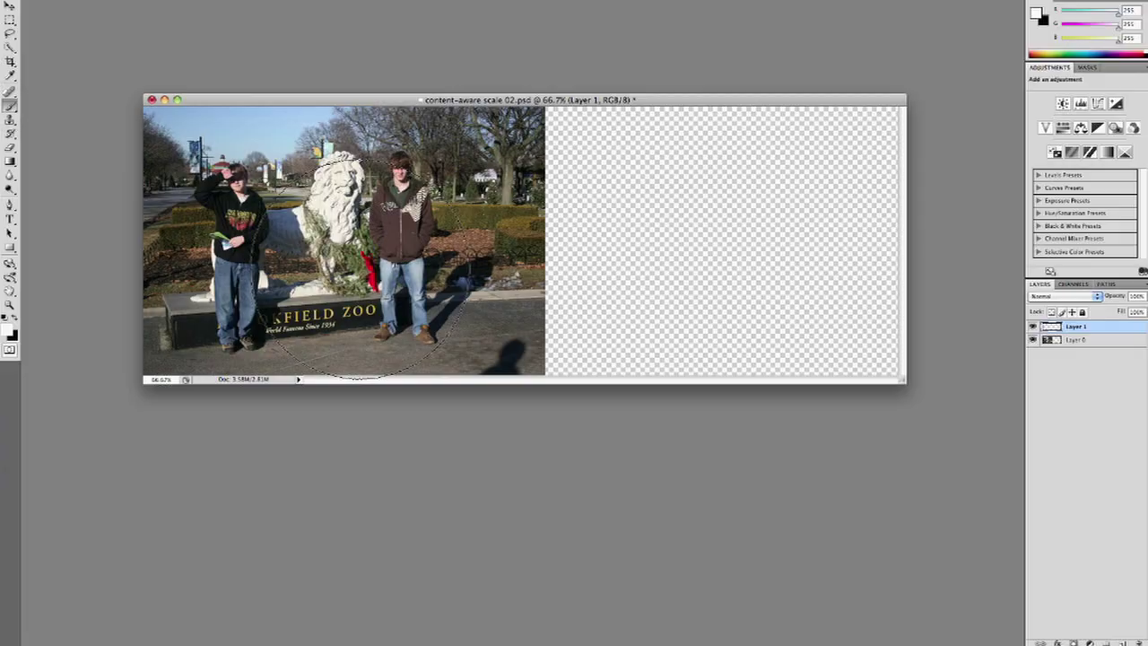
key("bracketleft")
key("bracketleft")
key("bracketleft")
key("bracketleft")
key("bracketleft")
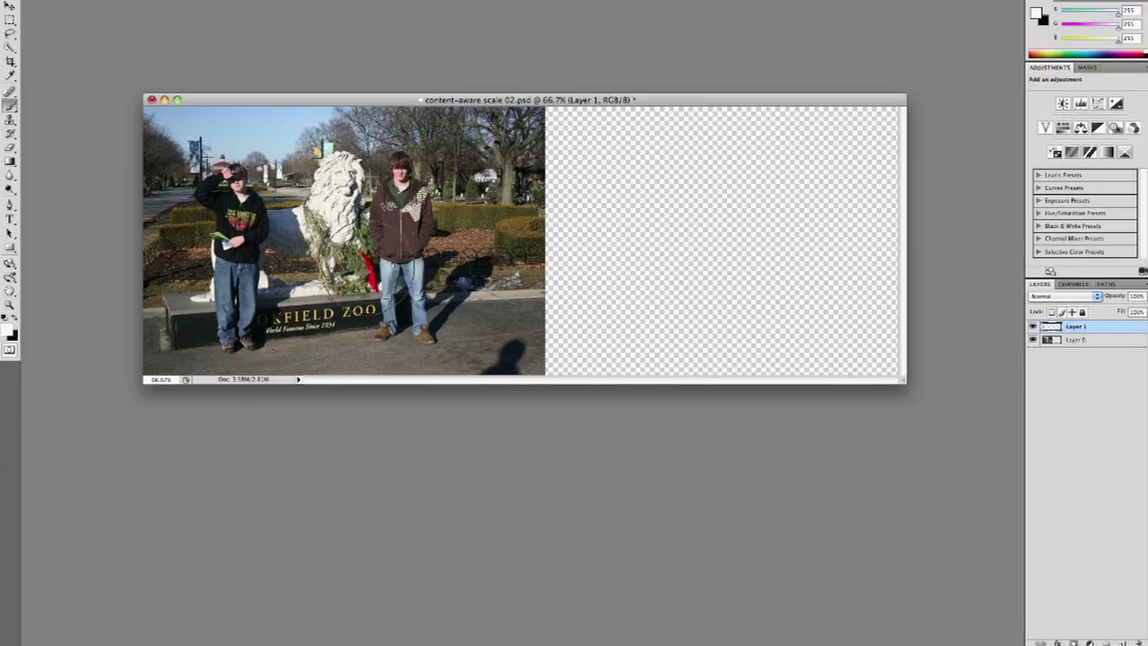
Paint white over the right-hand man, the left boy and the lion statue on Layer 1
mouse_move(395, 162)
left_mouse_down()
mouse_move(381, 334)
mouse_move(398, 251)
mouse_move(416, 341)
mouse_move(391, 208)
mouse_move(403, 238)
mouse_move(413, 227)
mouse_move(385, 183)
left_mouse_up()
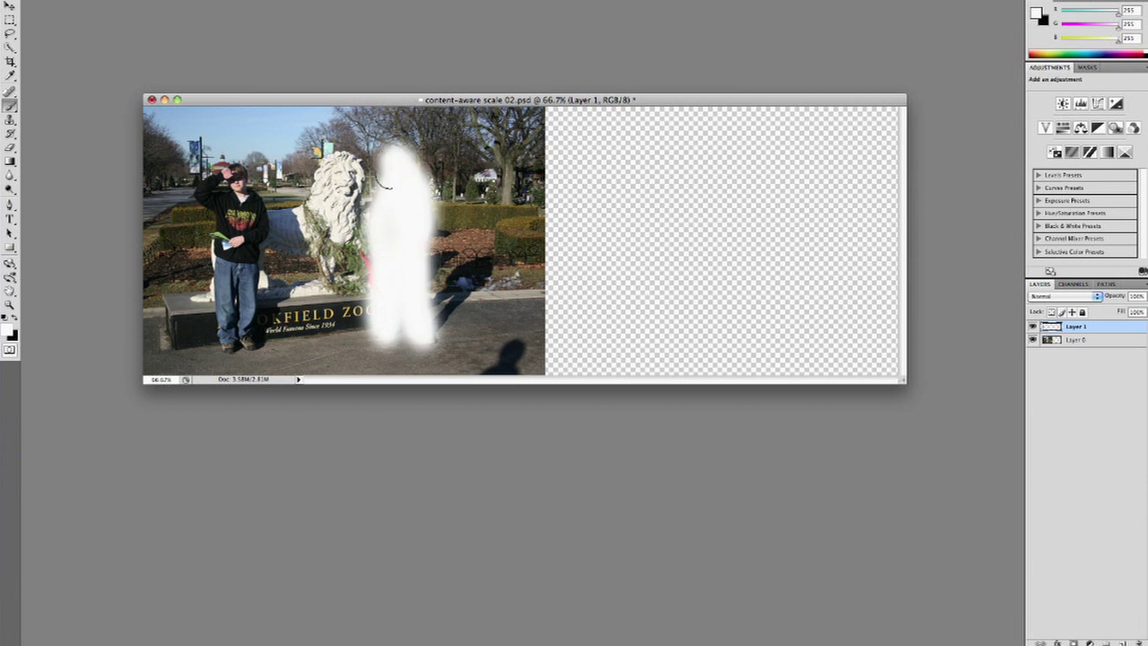
mouse_move(391, 319)
left_mouse_down()
mouse_move(430, 352)
mouse_move(422, 348)
left_mouse_up()
mouse_move(215, 183)
left_mouse_down()
mouse_move(236, 174)
mouse_move(238, 349)
mouse_move(222, 229)
mouse_move(229, 255)
left_mouse_up()
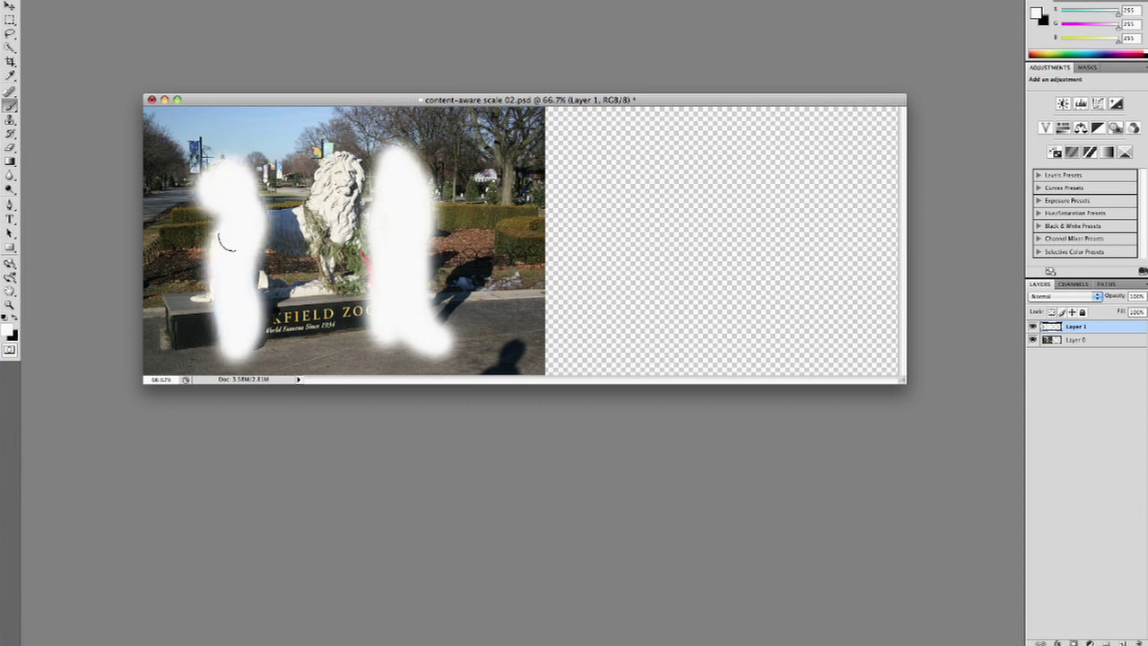
mouse_move(265, 210)
left_mouse_down()
mouse_move(283, 217)
mouse_move(266, 215)
mouse_move(236, 313)
mouse_move(248, 346)
mouse_move(260, 334)
left_mouse_up()
mouse_move(310, 220)
left_mouse_down()
mouse_move(336, 178)
mouse_move(326, 215)
mouse_move(333, 249)
mouse_move(336, 178)
mouse_move(309, 208)
mouse_move(339, 189)
left_mouse_up()
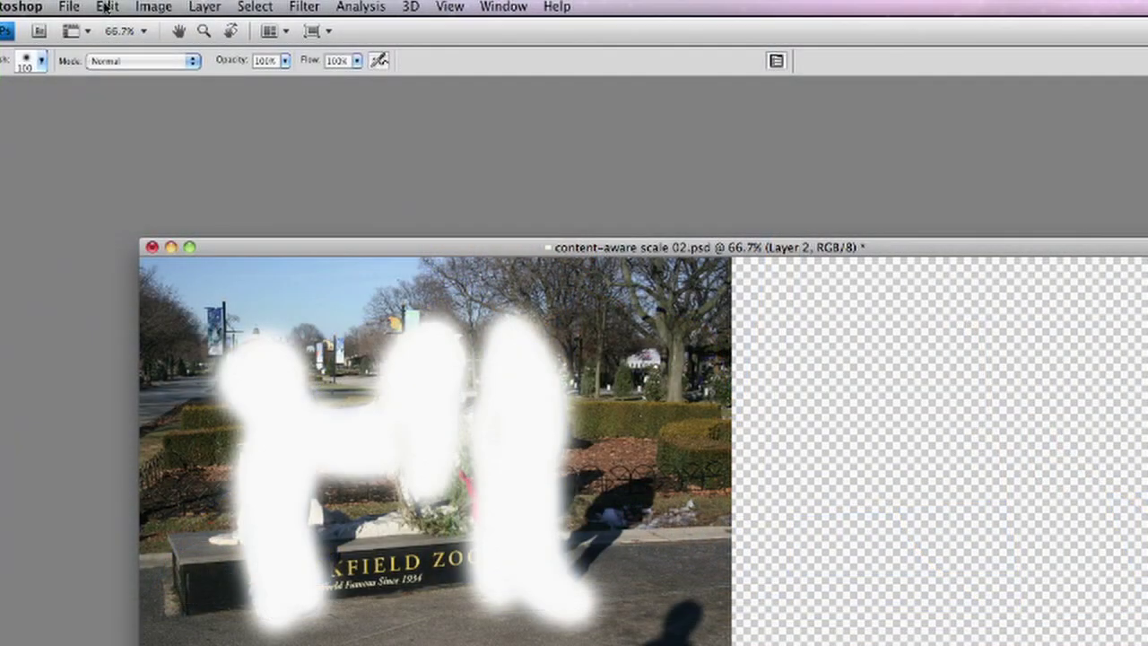
Fill the layer beneath the white shapes with solid Black via Edit > Fill
left_click(106, 7)
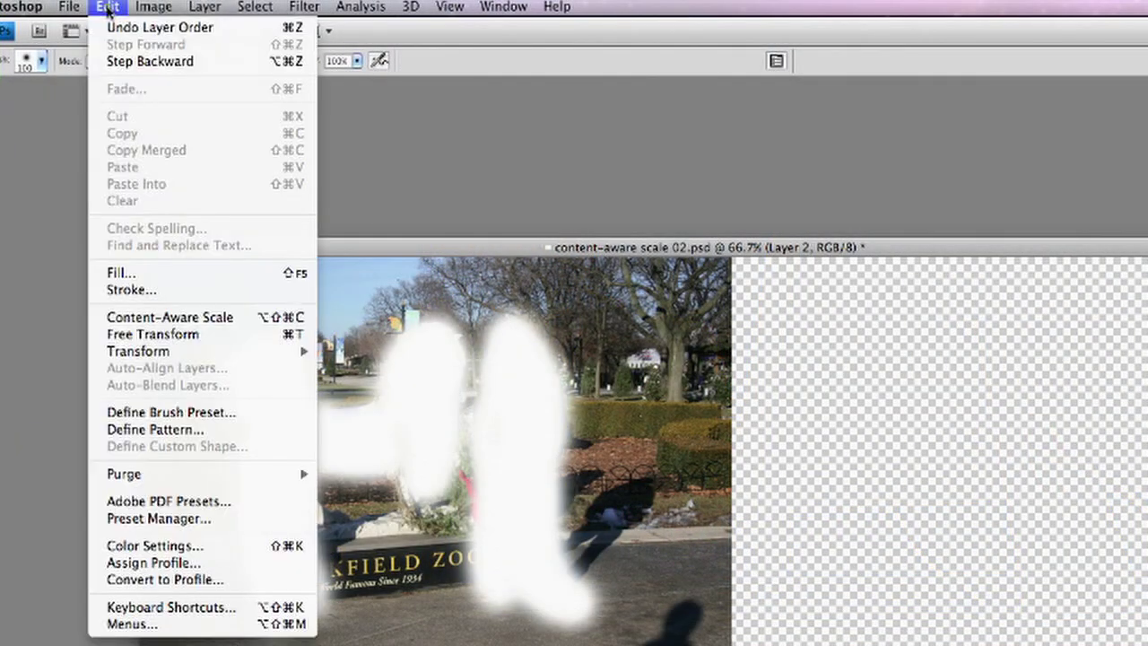
left_click(153, 272)
left_click(788, 359)
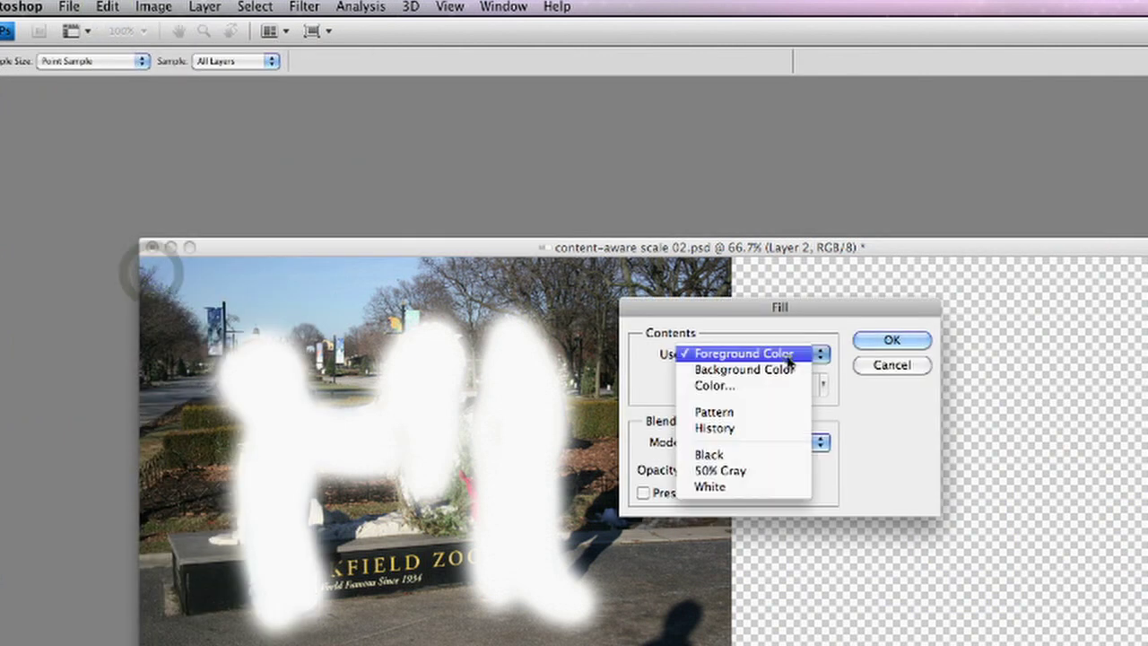
left_click(773, 458)
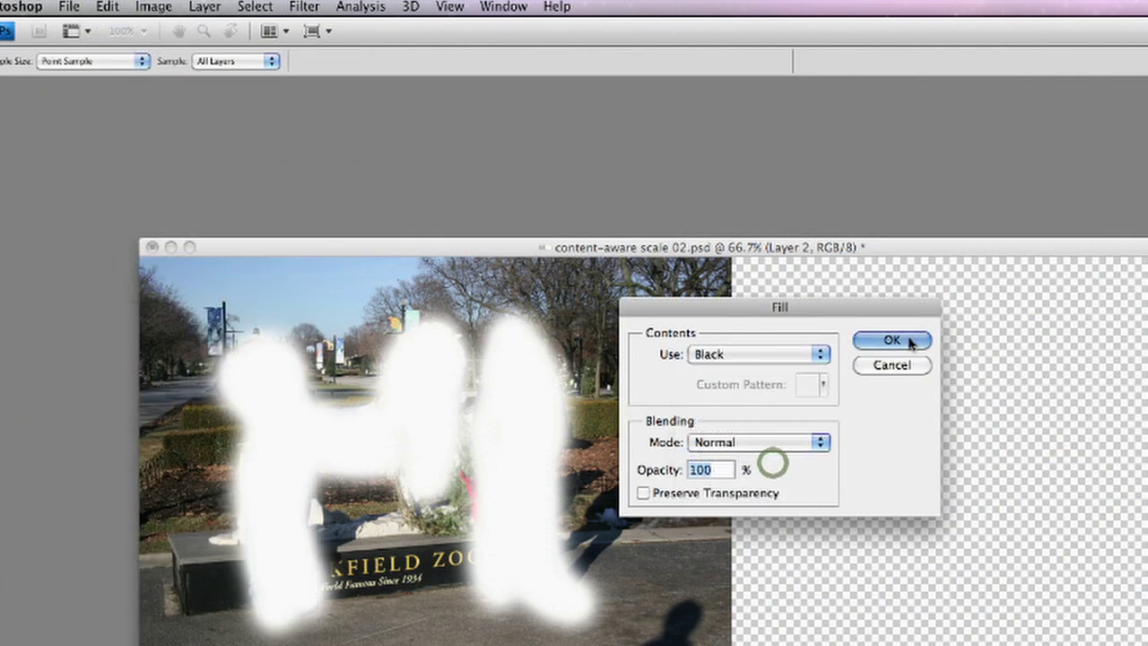
left_click(892, 340)
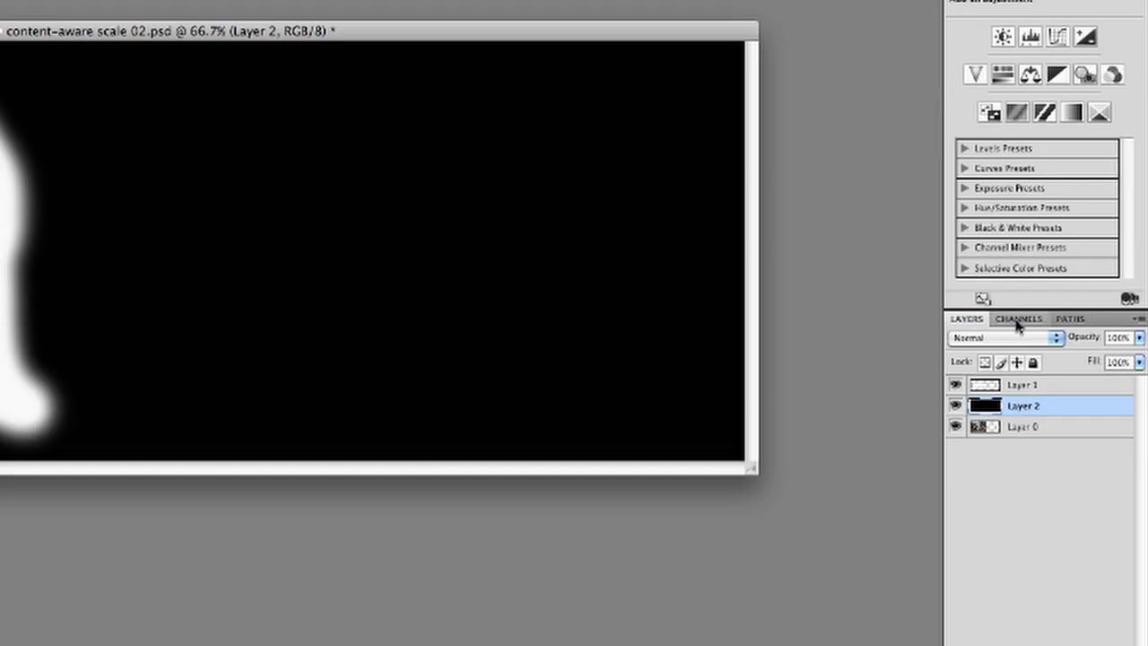
Duplicate the Blue channel as Blue copy, then reactivate the RGB composite
left_click(1017, 328)
left_click(1057, 406)
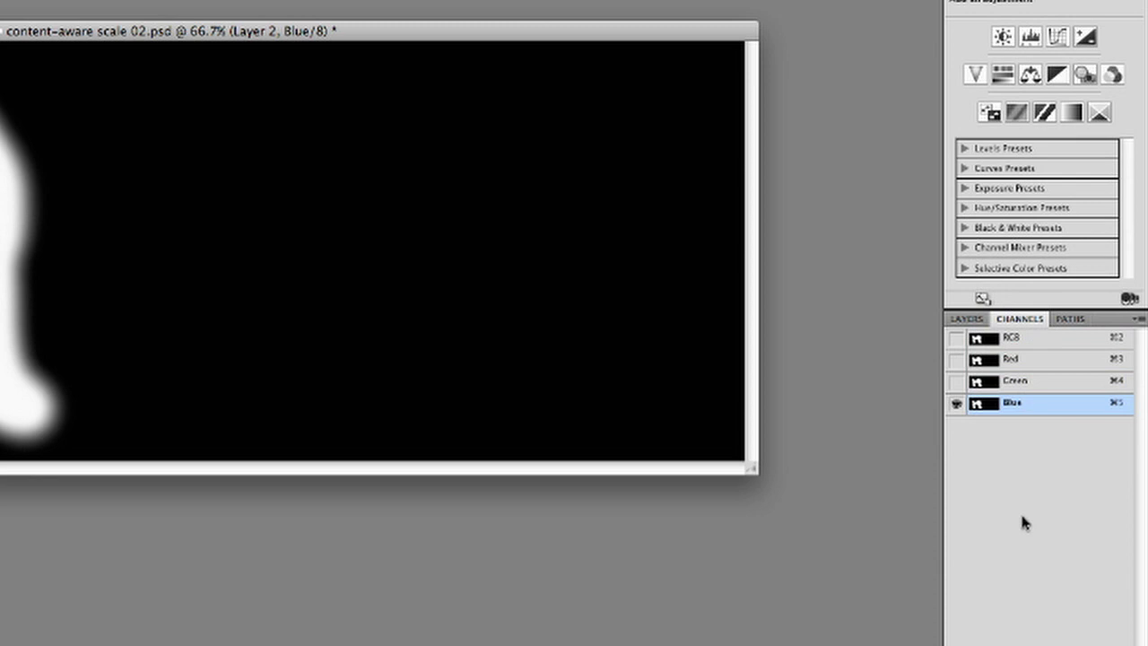
right_click(1035, 406)
left_click(1038, 403)
left_click(438, 139)
left_click(1027, 338)
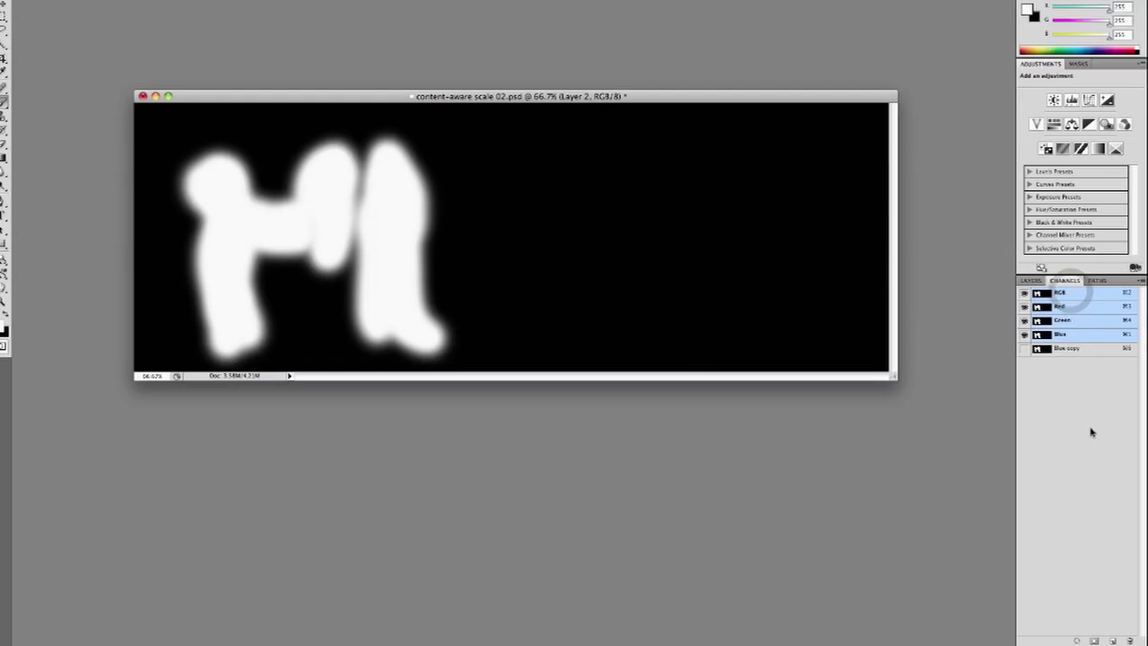
Delete Layer 1 and Layer 2, leaving only the zoo photo layer
left_click(1031, 281)
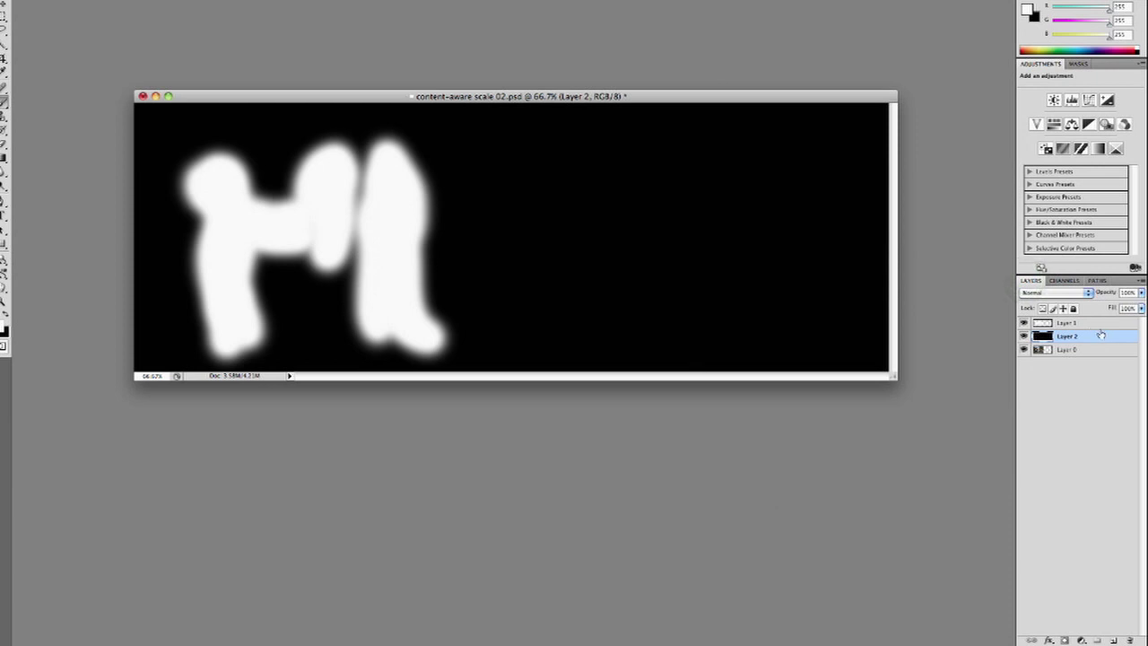
left_click(1081, 338, "shift")
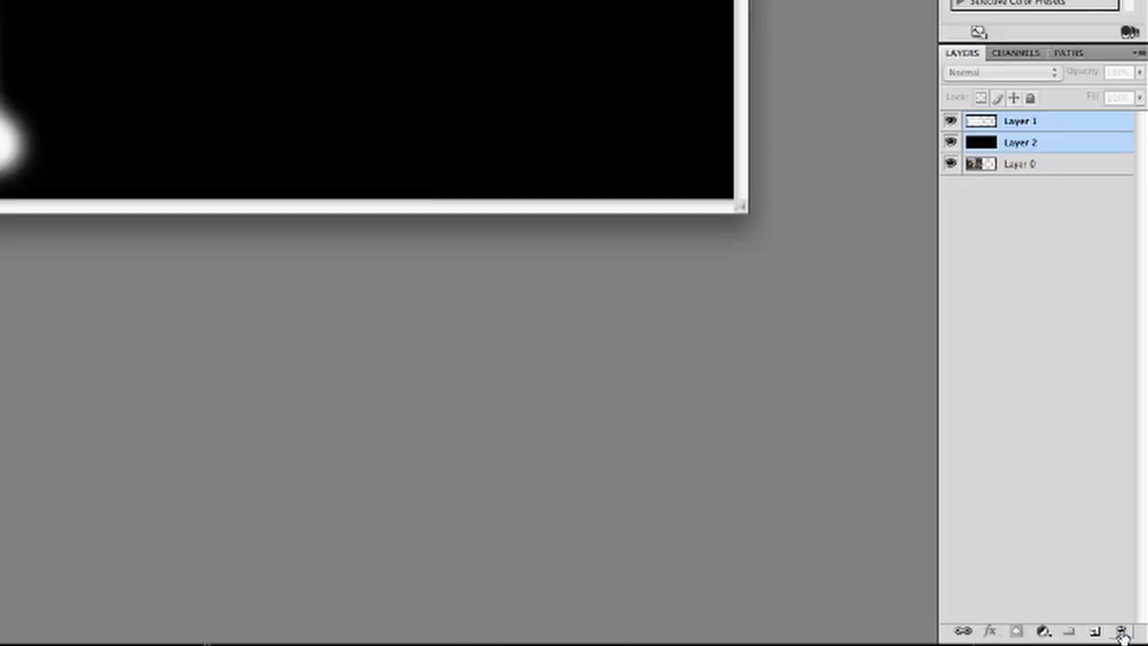
left_click(1122, 632)
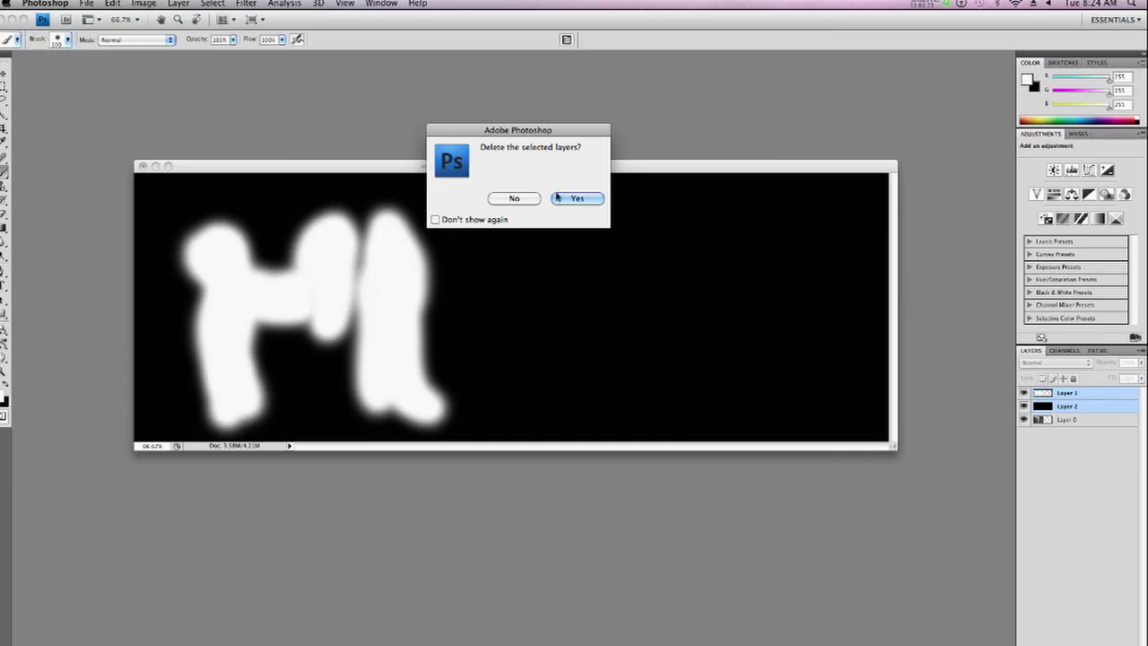
left_click(556, 197)
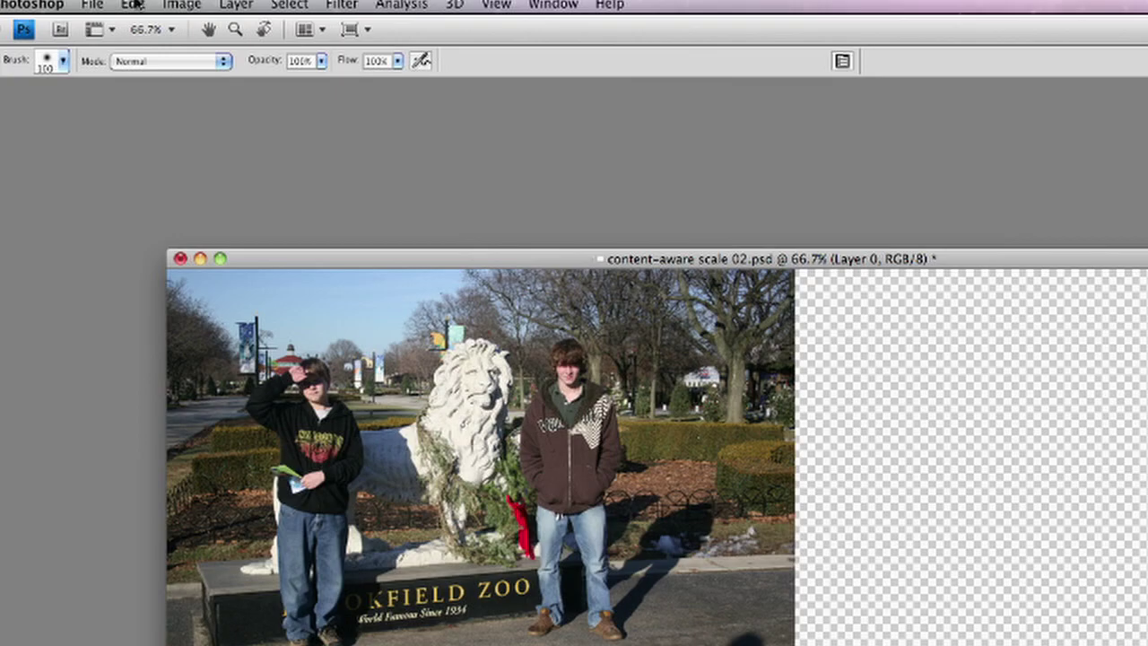
Content-aware scale the zoo photo to the right canvas edge with Protect set to Blue copy
left_click(112, 4)
left_click(222, 334)
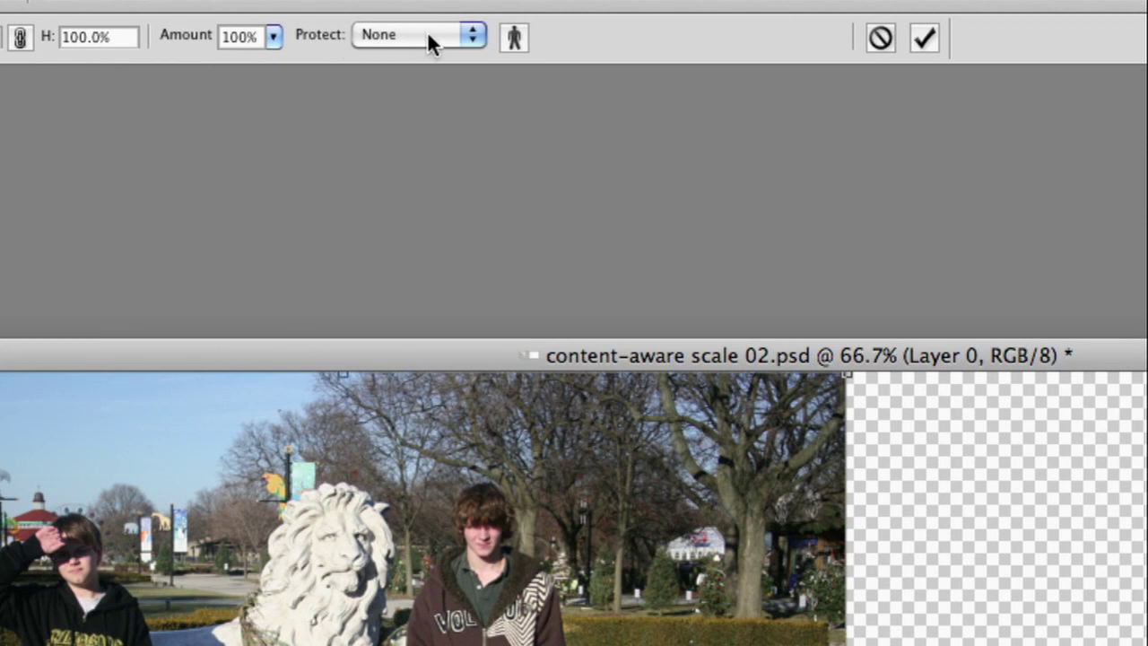
left_click(427, 36)
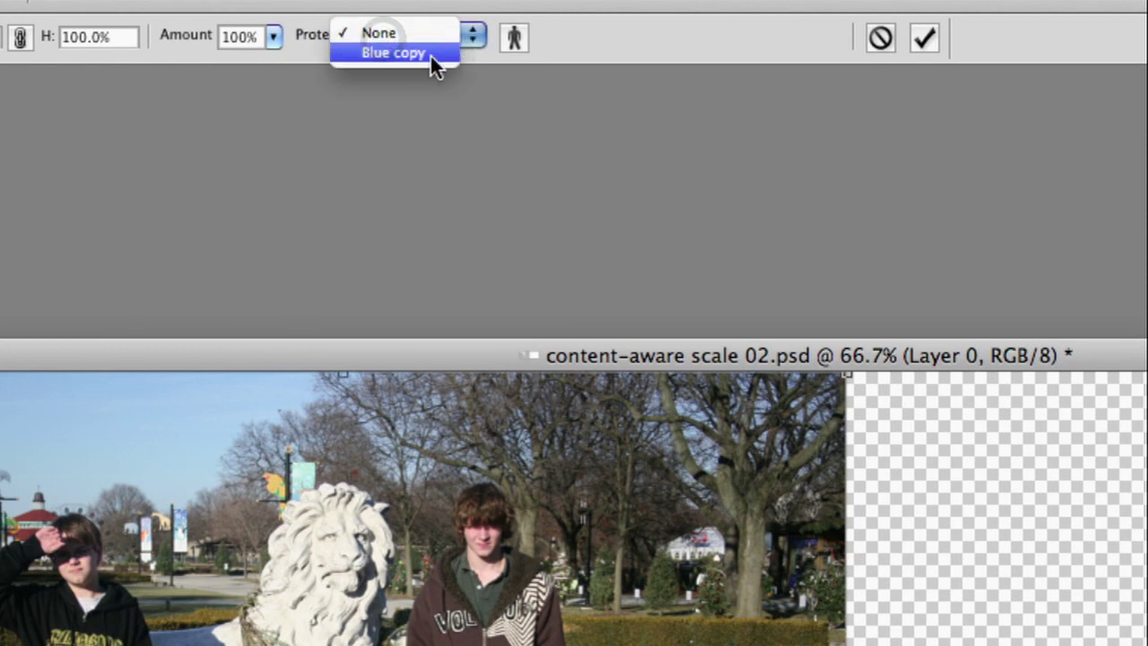
left_click(429, 53)
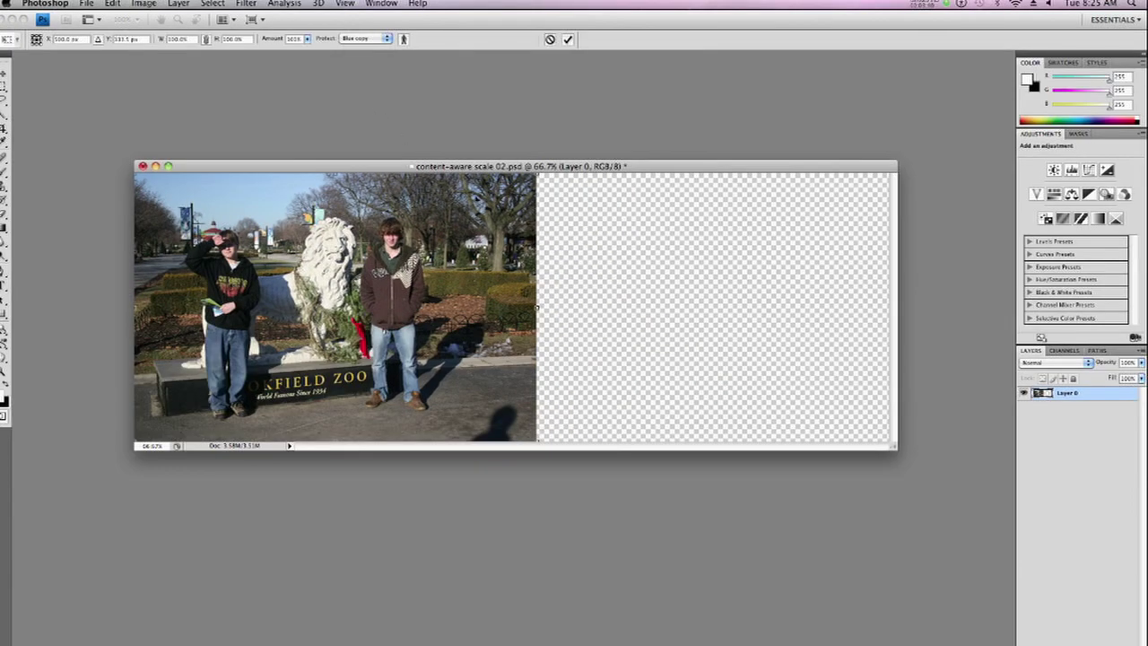
left_click_drag(584, 308, 881, 308)
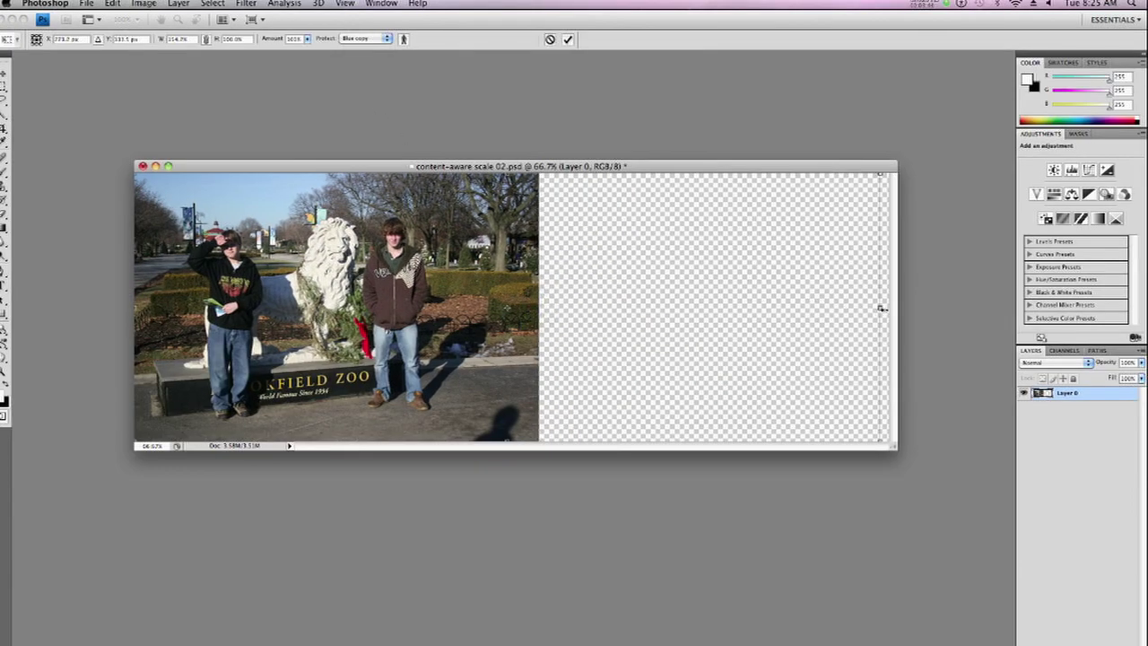
left_click_drag(884, 308, 888, 309)
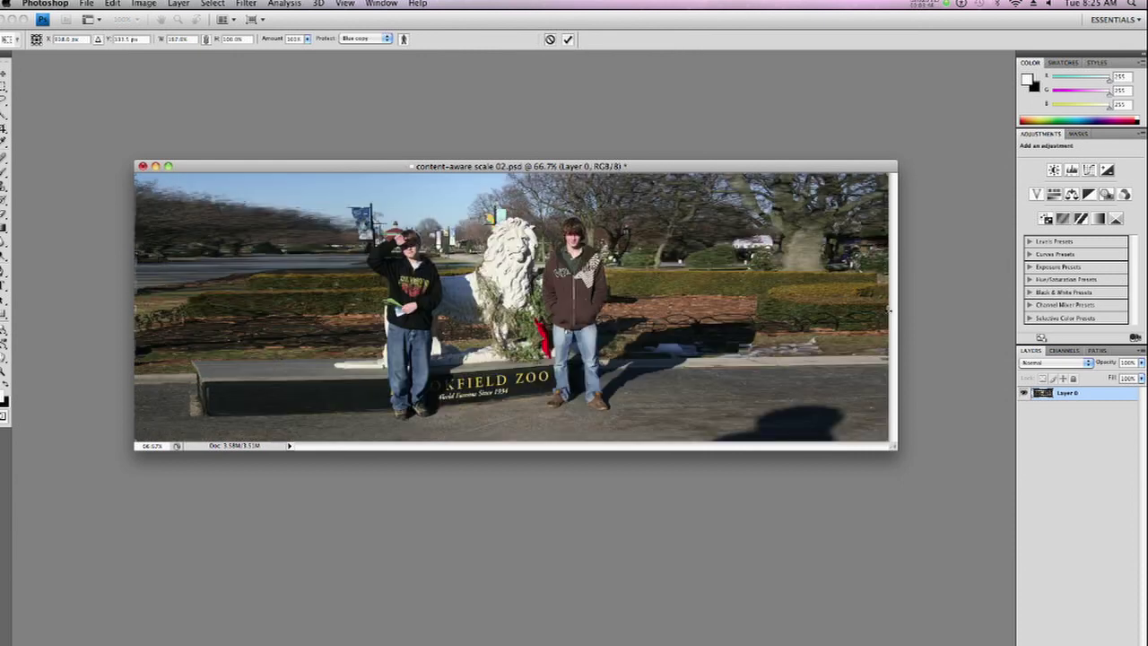